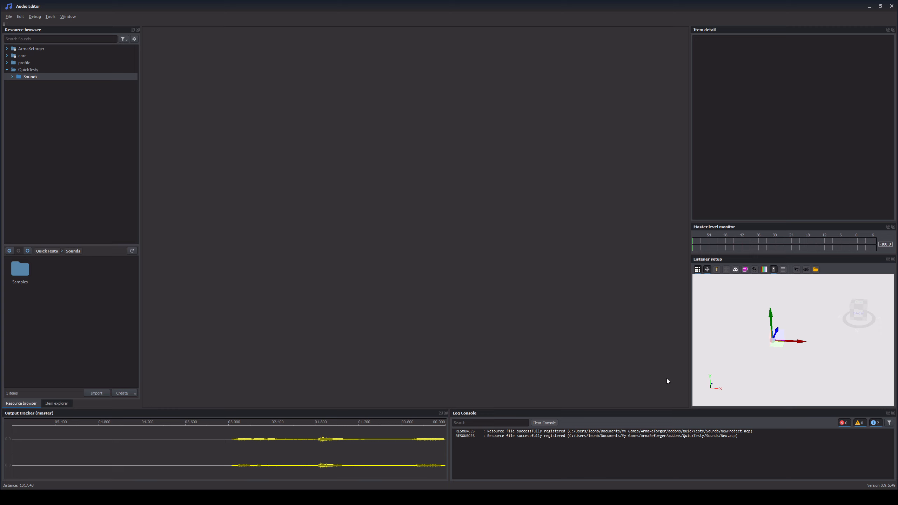
# - Create a new audio project named Test.acp in the QuickTesty Sounds folder
pyautogui.click(9, 17)
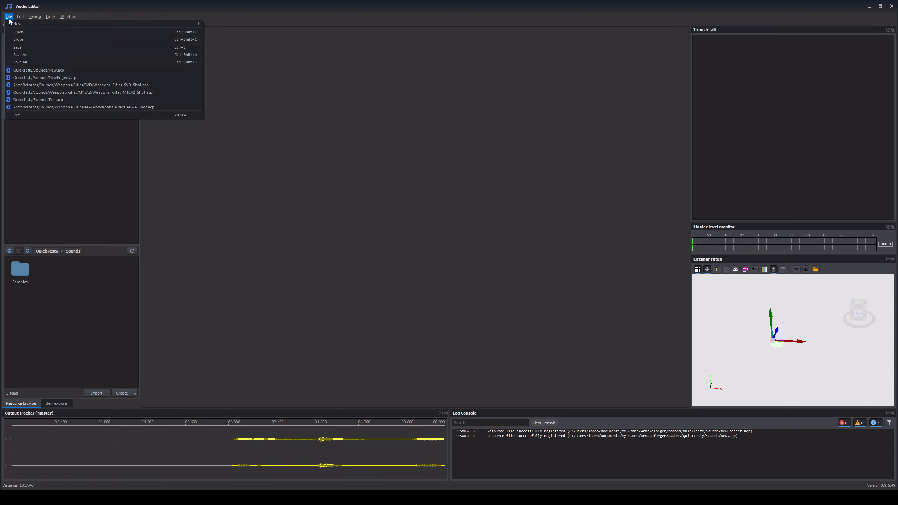
pyautogui.moveTo(18, 24)
pyautogui.click(224, 25)
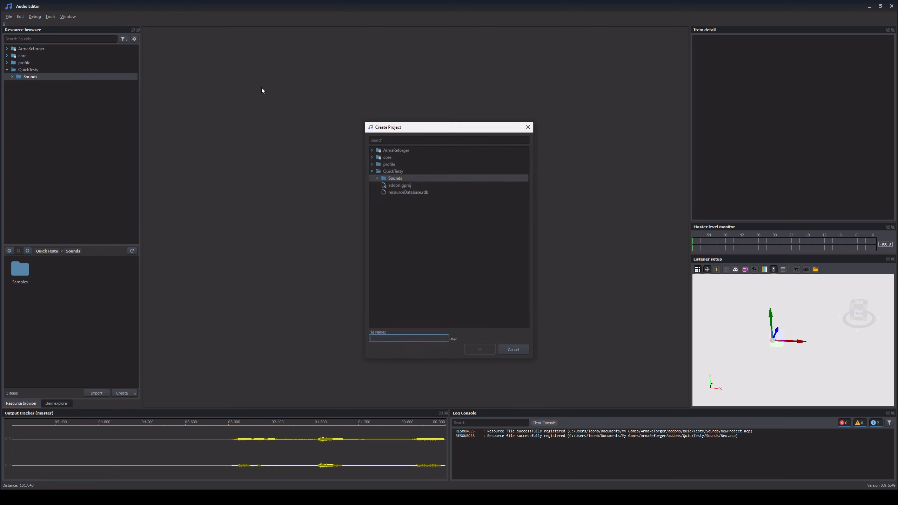
pyautogui.press('Return')
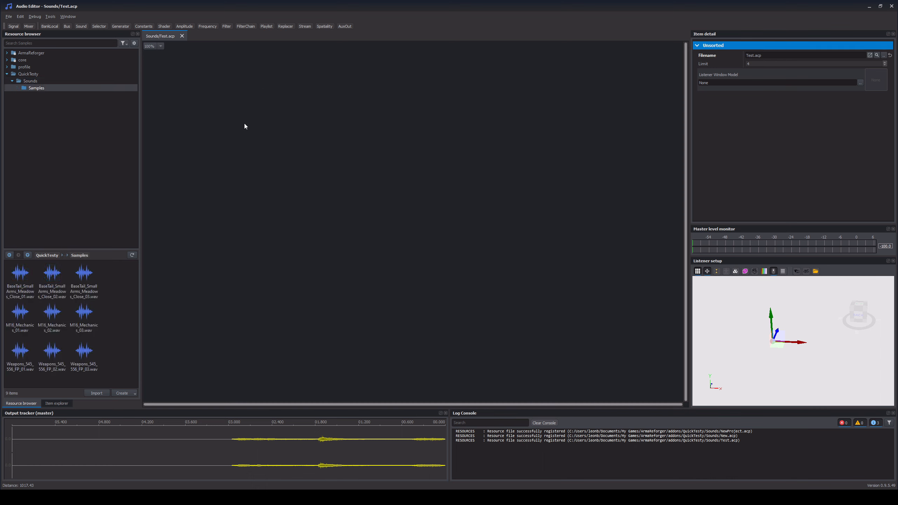
# - Add a Bank node and try to assign it a sample through the resource file chooser
pyautogui.click(56, 27)
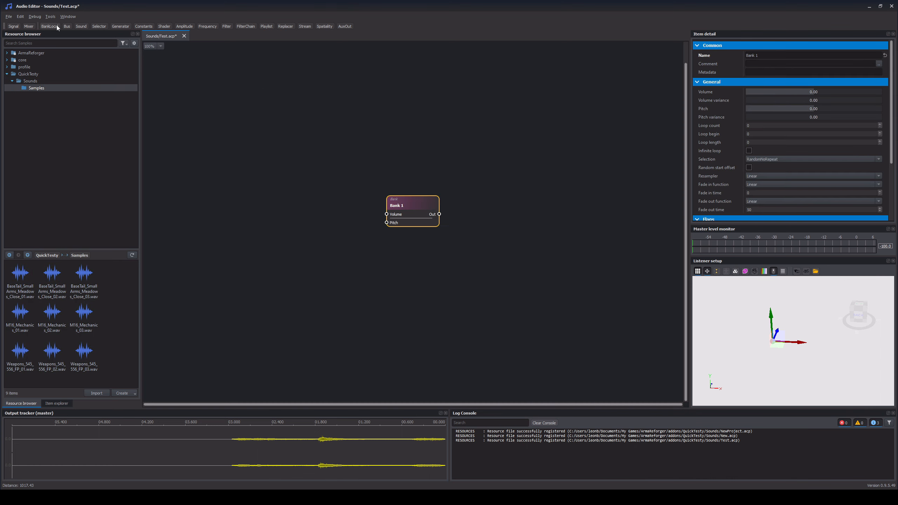
pyautogui.scroll(-3, 871, 208)
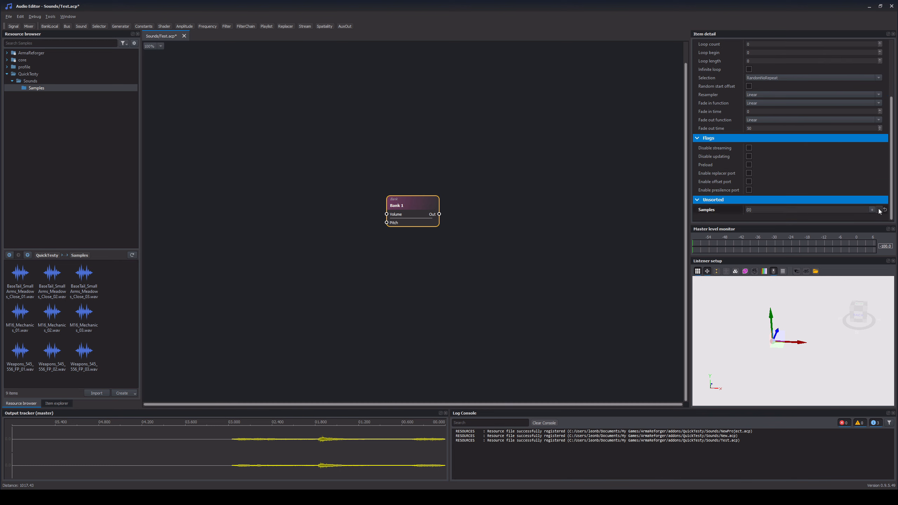
pyautogui.click(872, 210)
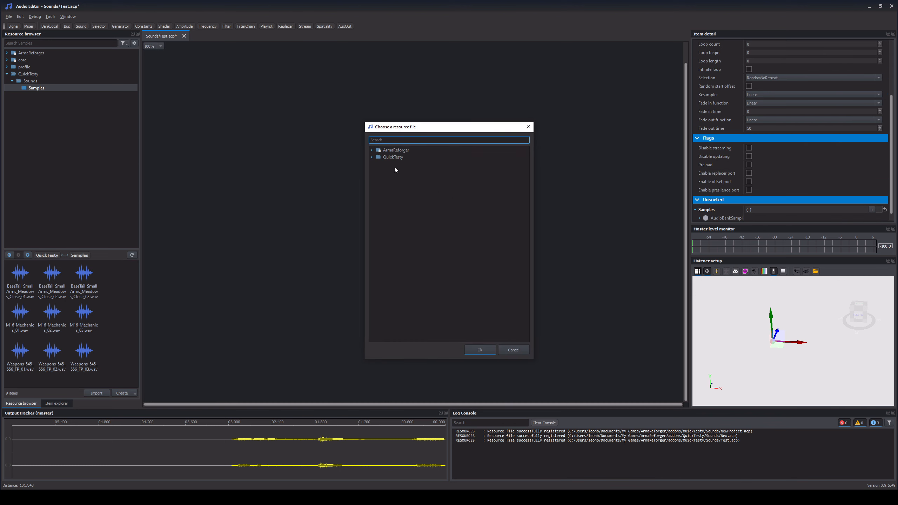
pyautogui.click(513, 350)
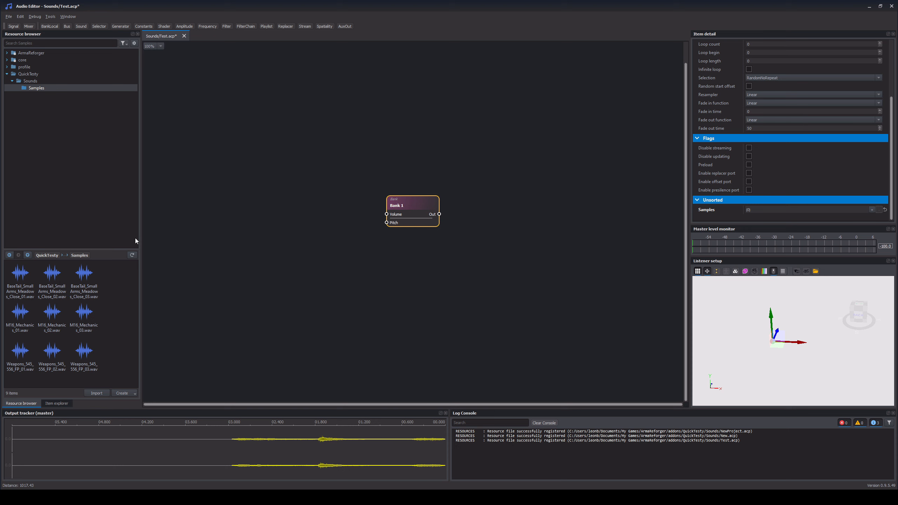
# - Create a bank in the graph from BaseTail_SmallArms_Meadows_Close_01.wav and _02.wav, and delete the empty Bank 1 node
pyautogui.moveTo(22, 281); pyautogui.dragTo(416, 282)
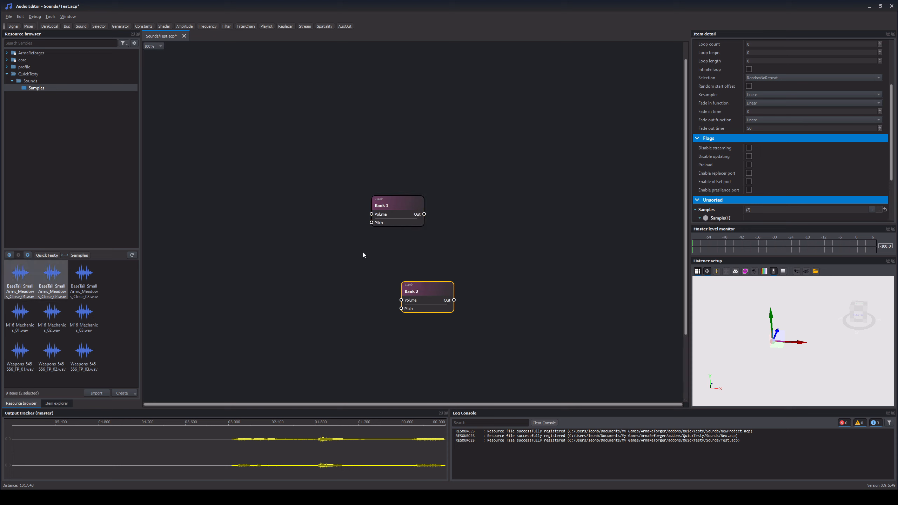
pyautogui.click(402, 207)
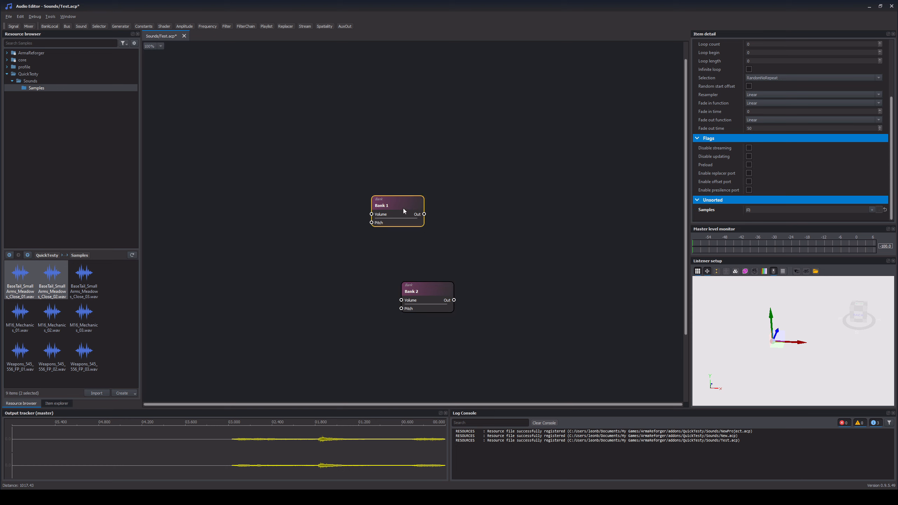
pyautogui.press('Delete')
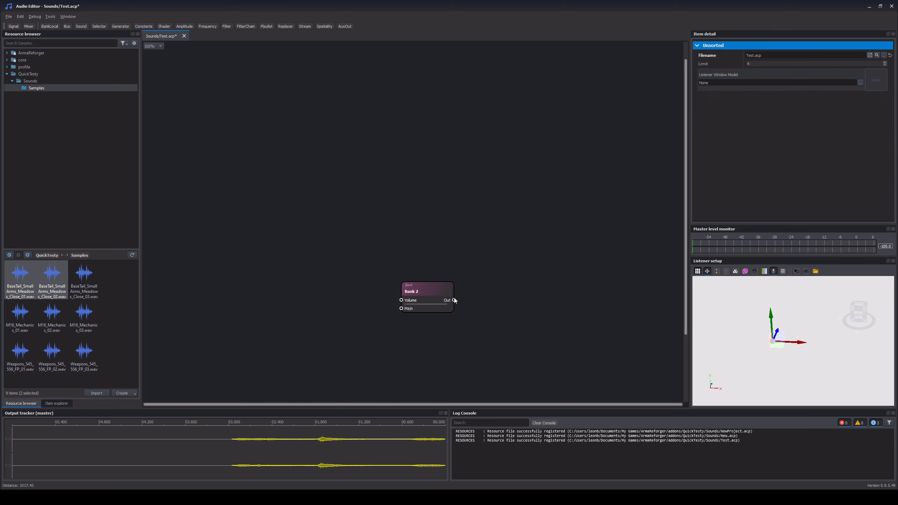
# - Add the samples M16_Mechanics_02.wav and M16_Mechanics_03.wav to the Bank 2 node
pyautogui.click(86, 320)
pyautogui.keyDown('ctrl'); pyautogui.click(52, 326); pyautogui.keyUp('ctrl')
pyautogui.moveTo(53, 326); pyautogui.dragTo(425, 298)
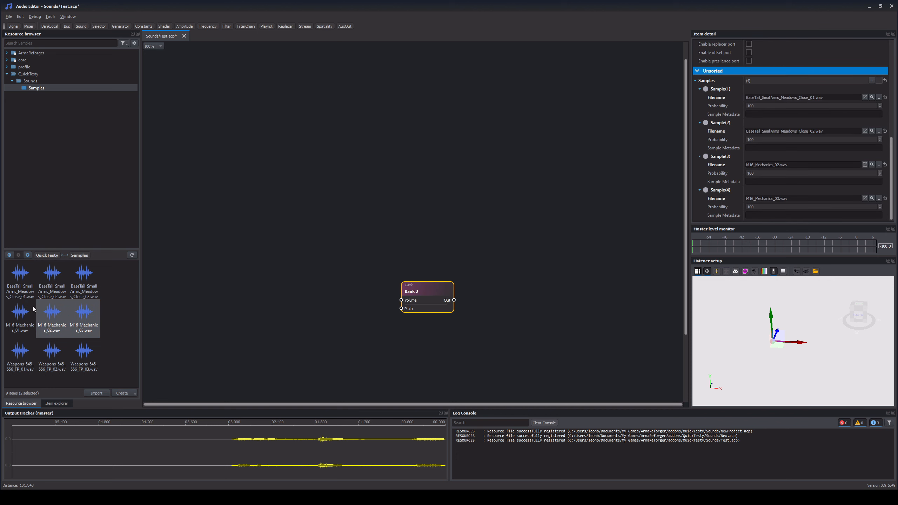
# - Replace all samples in Bank 2 with BaseTail_SmallArms_Meadows_Close_01.wav
pyautogui.click(32, 284)
pyautogui.moveTo(32, 284); pyautogui.dragTo(435, 298)
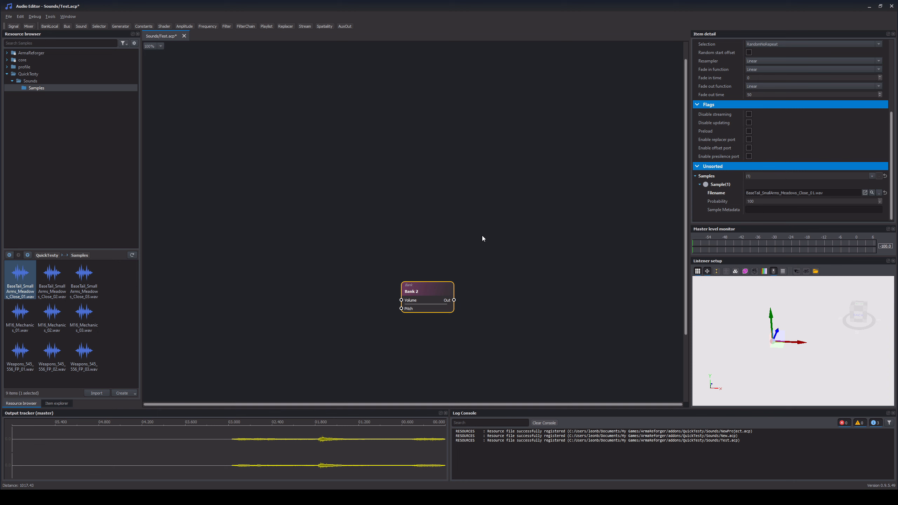
# - Register and import all nine WAV files in the Samples folder
pyautogui.hotkey('ctrl', 'a')
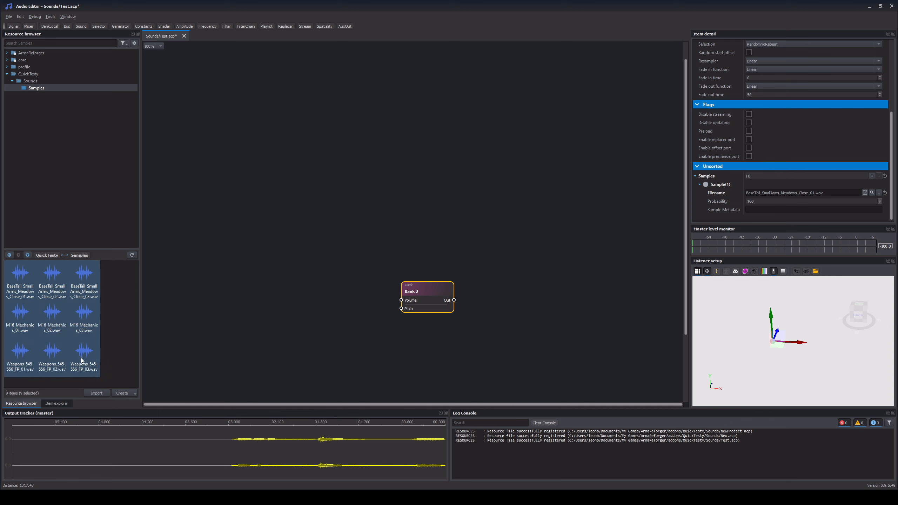
pyautogui.rightClick(81, 360)
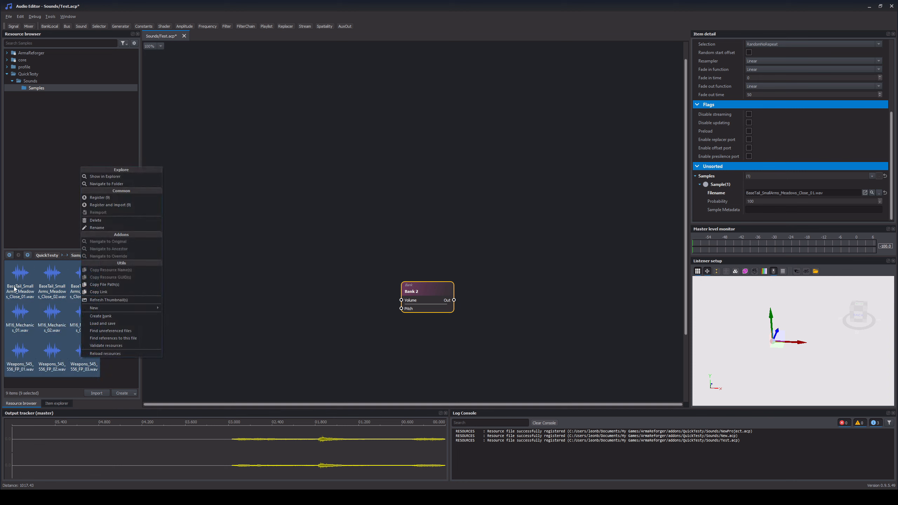
pyautogui.click(116, 205)
pyautogui.click(364, 186)
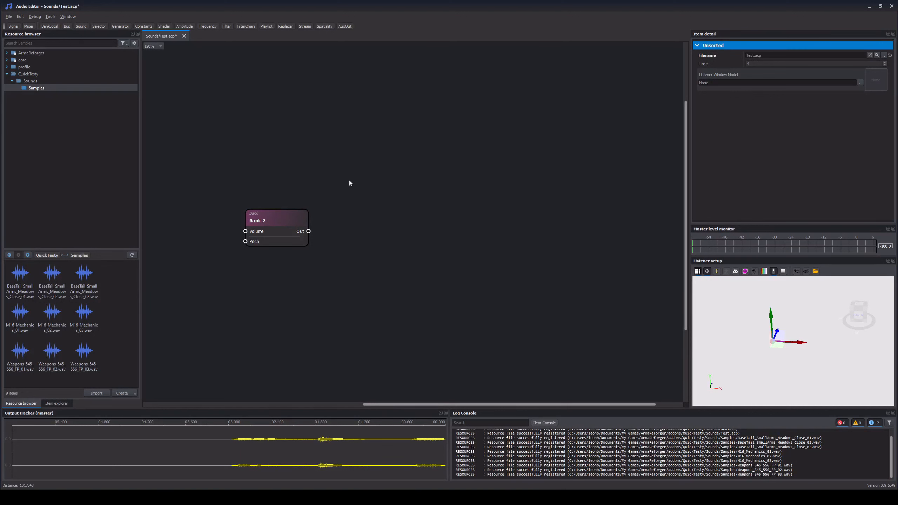
# - Add a Shader node and align it beside the Bank 2 node
pyautogui.click(162, 27)
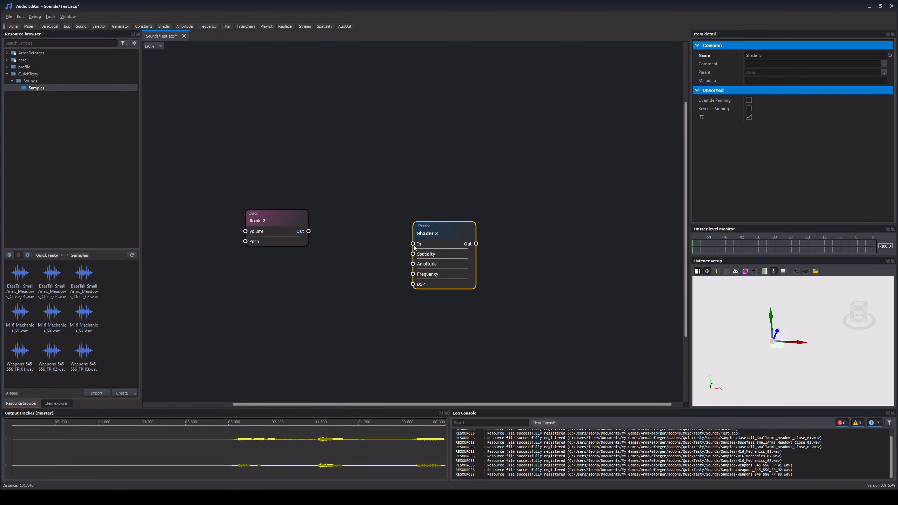
pyautogui.moveTo(433, 251); pyautogui.dragTo(400, 238)
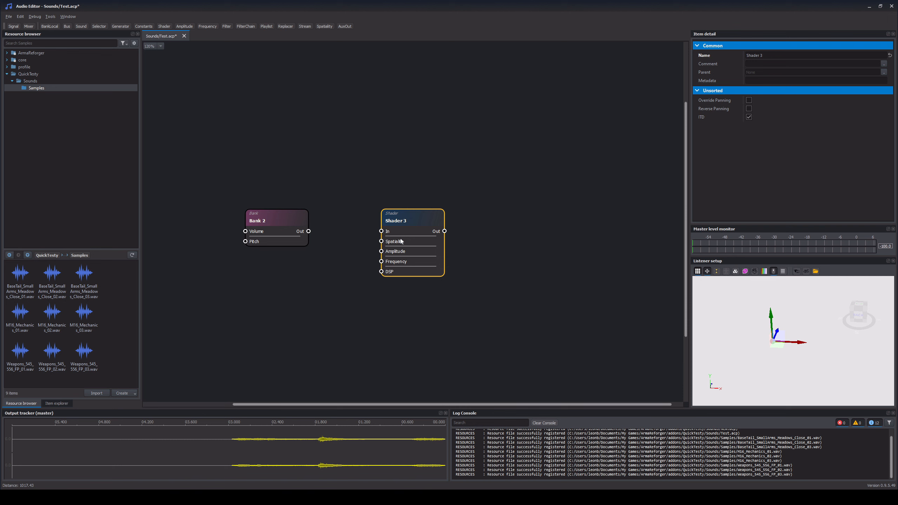
pyautogui.scroll(-1, 401, 239)
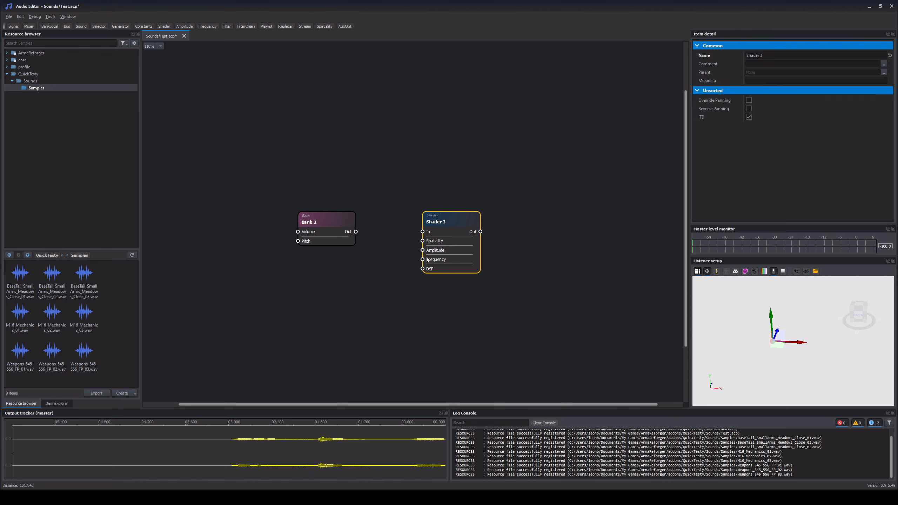
pyautogui.click(499, 195)
# - Add a Spatiality node above the Shader node and set its spatial factor to 1.000
pyautogui.scroll(1, 355, 132)
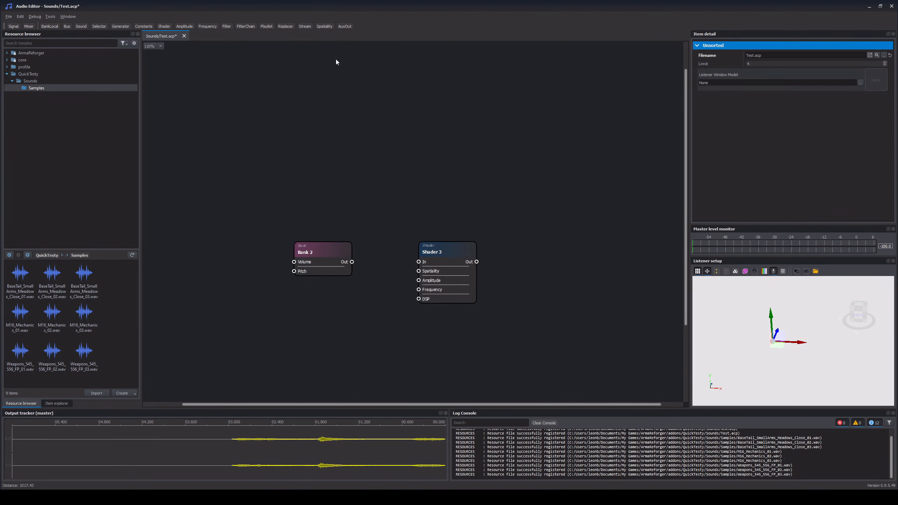
pyautogui.click(329, 26)
pyautogui.moveTo(449, 226); pyautogui.dragTo(453, 188)
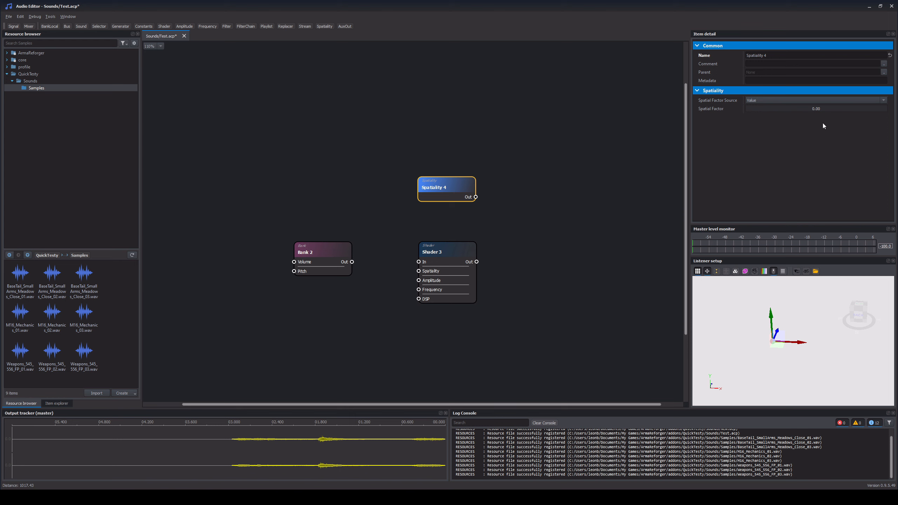
pyautogui.moveTo(827, 109); pyautogui.dragTo(888, 109)
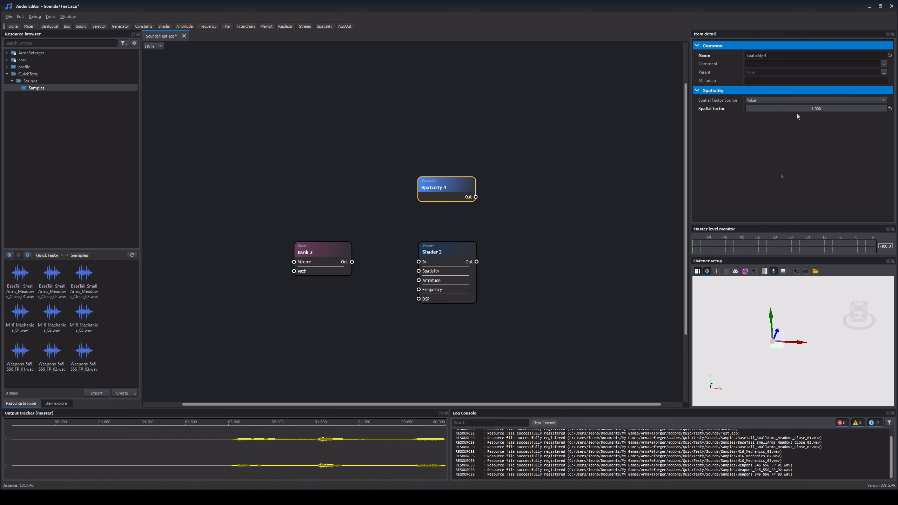
# - Set the Spatiality node's spatial factor source to Curve and draw a rising line from 0, 0 to about 1, 1
pyautogui.click(776, 101)
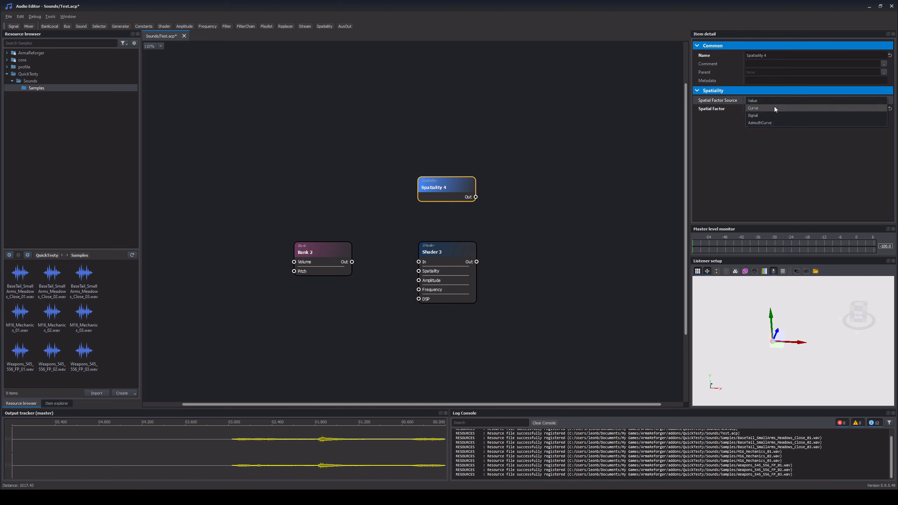
pyautogui.click(774, 109)
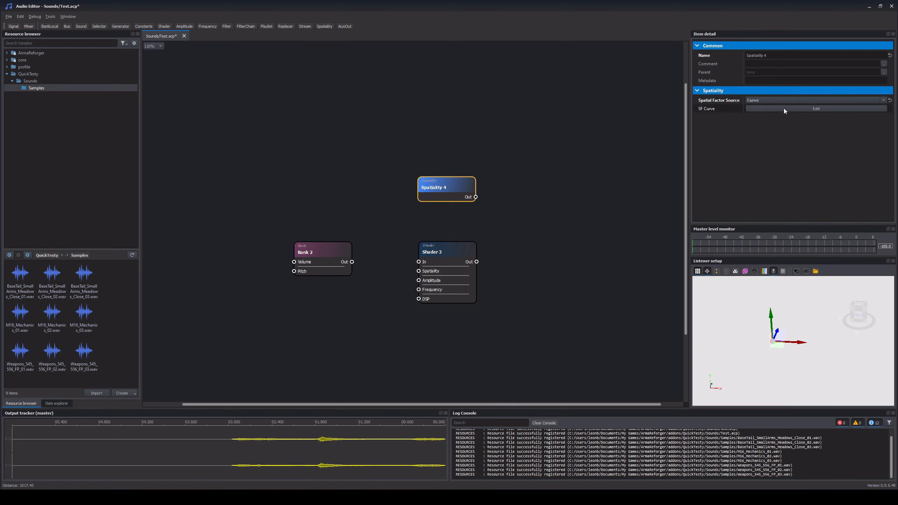
pyautogui.click(782, 109)
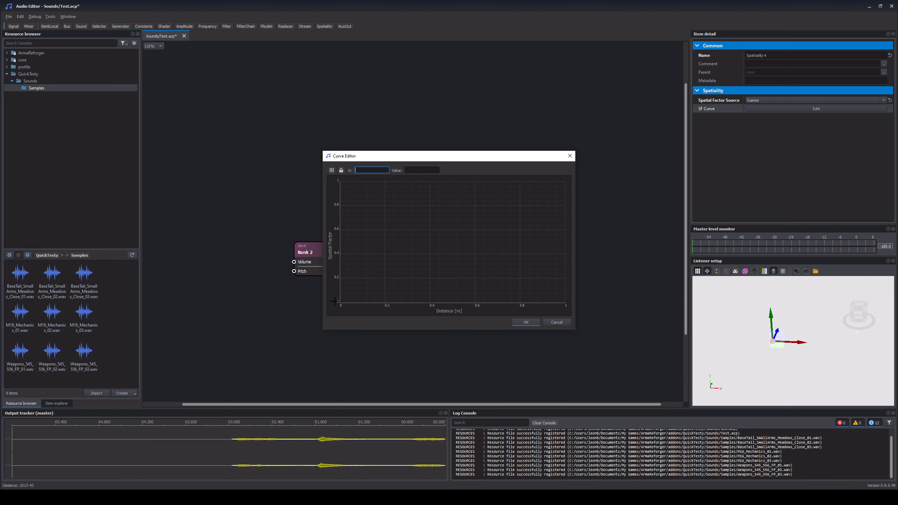
pyautogui.click(402, 246)
pyautogui.moveTo(403, 246); pyautogui.dragTo(340, 303)
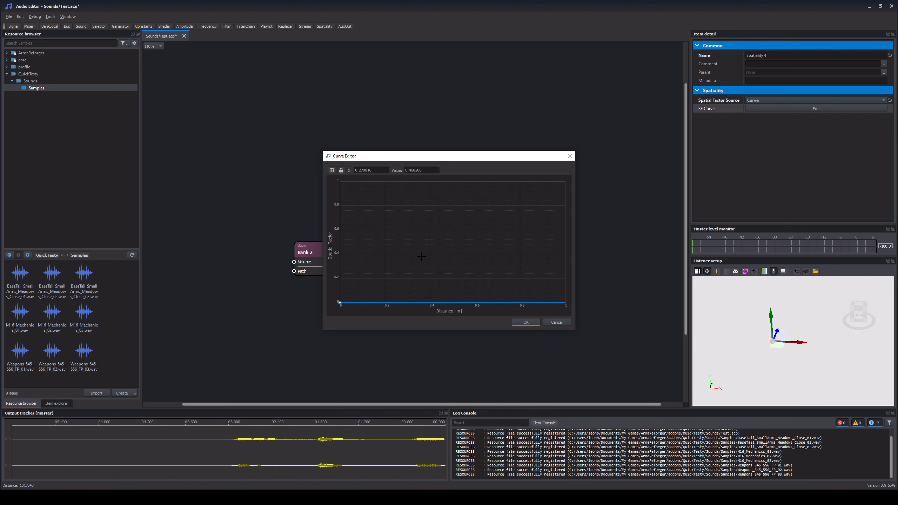
pyautogui.moveTo(421, 256); pyautogui.dragTo(575, 182)
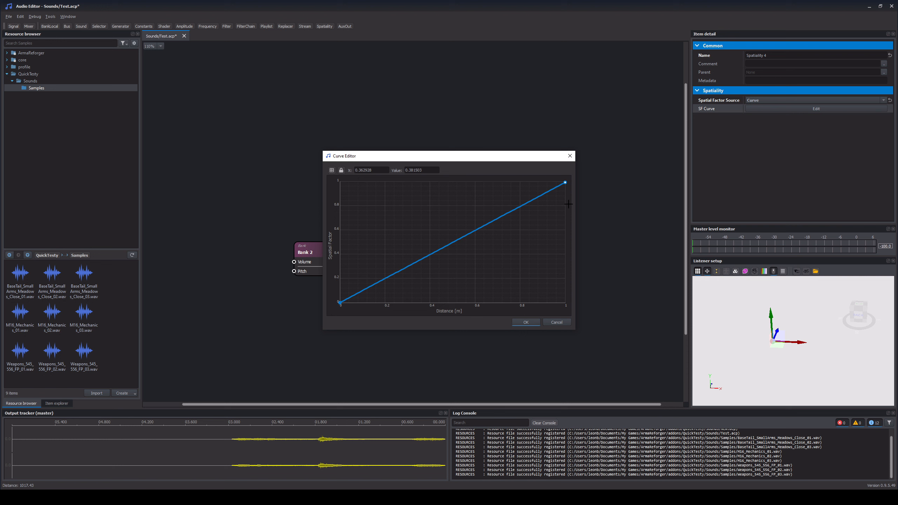
pyautogui.rightClick(458, 241)
pyautogui.press('Escape')
# - Set the spatial factor curve's start point to distance 0.2 and its end point to distance 20
pyautogui.click(340, 303)
pyautogui.click(364, 171)
pyautogui.write('.2')
pyautogui.press('Return')
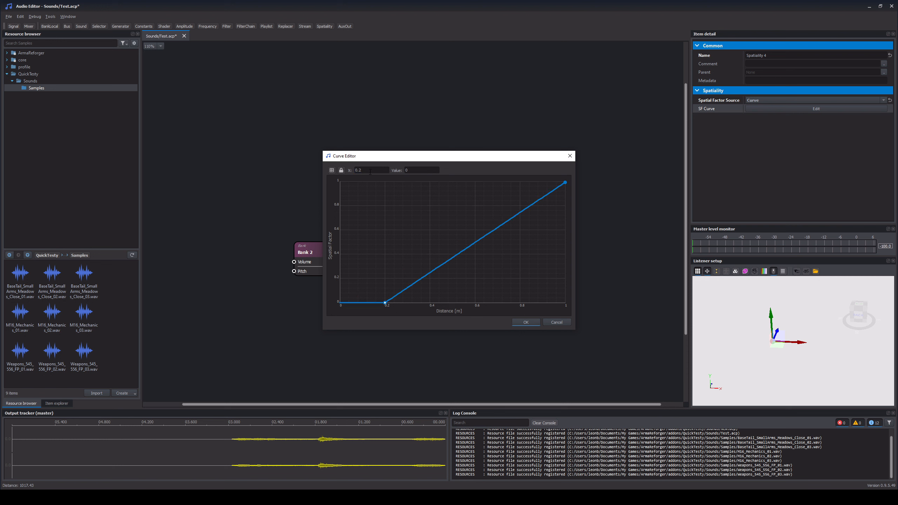
pyautogui.click(565, 183)
pyautogui.click(367, 170)
pyautogui.write('20')
pyautogui.press('Return')
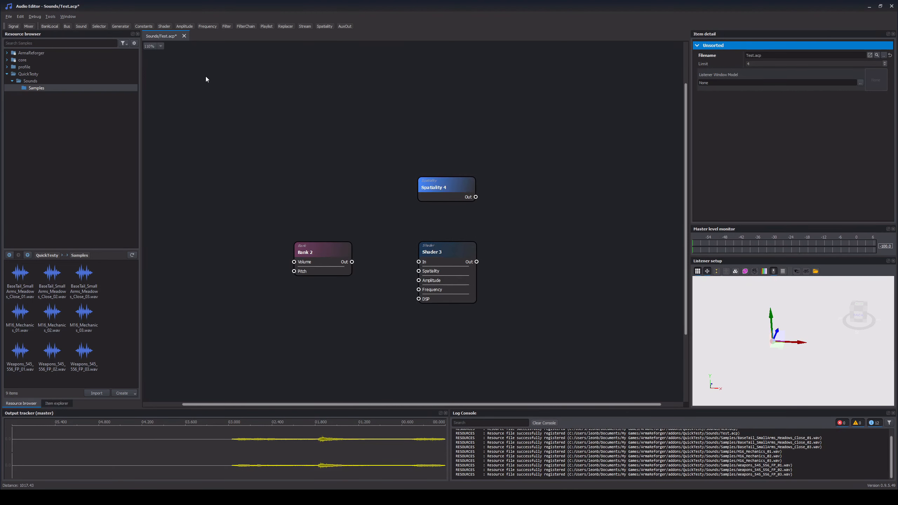
# - Add an Amplitude node and place it between the Shader node and the Spatiality node, moving the Spatiality node up
pyautogui.click(184, 27)
pyautogui.moveTo(438, 192); pyautogui.dragTo(434, 162)
pyautogui.moveTo(447, 223); pyautogui.dragTo(449, 190)
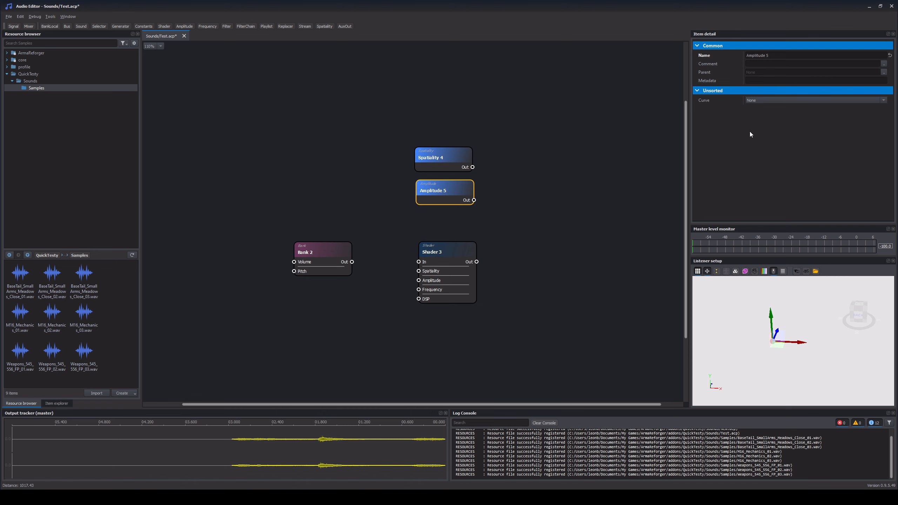
# - Try the Linear curve type on the Amplitude node, and set the type to Custom
pyautogui.click(772, 101)
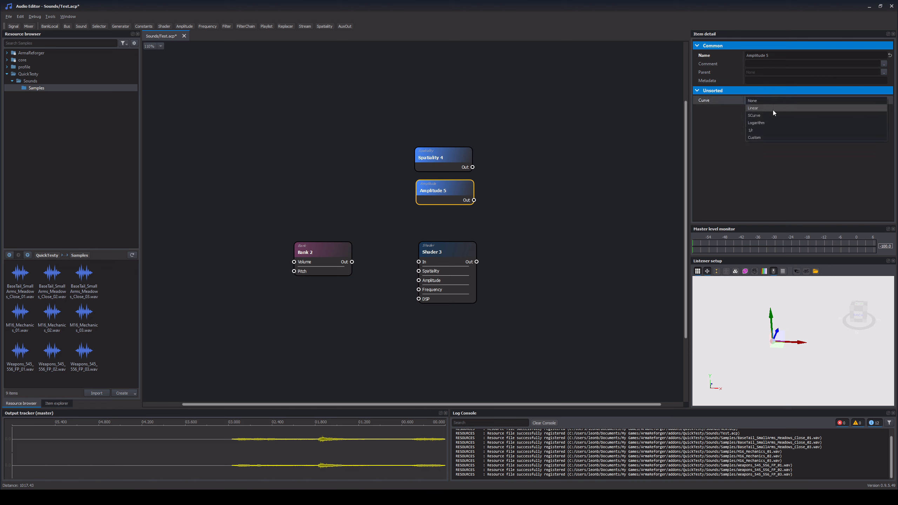
pyautogui.click(769, 108)
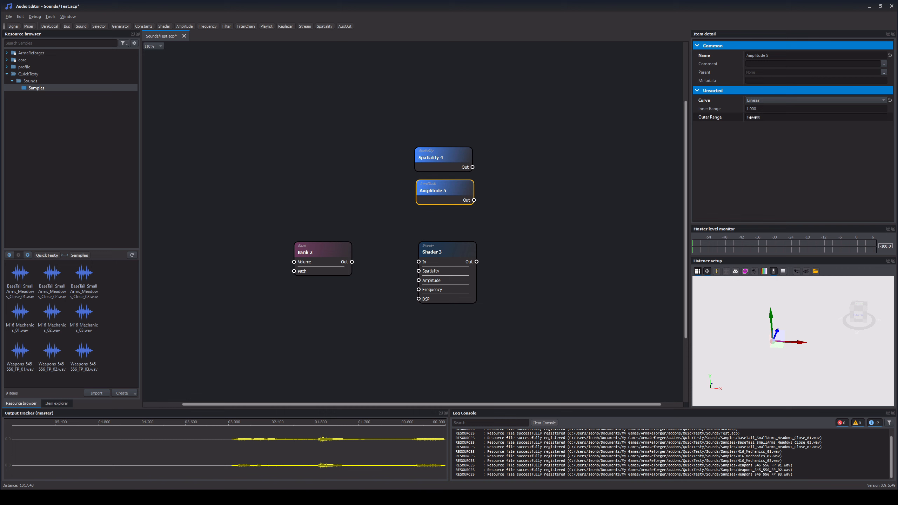
pyautogui.click(761, 101)
pyautogui.click(762, 126)
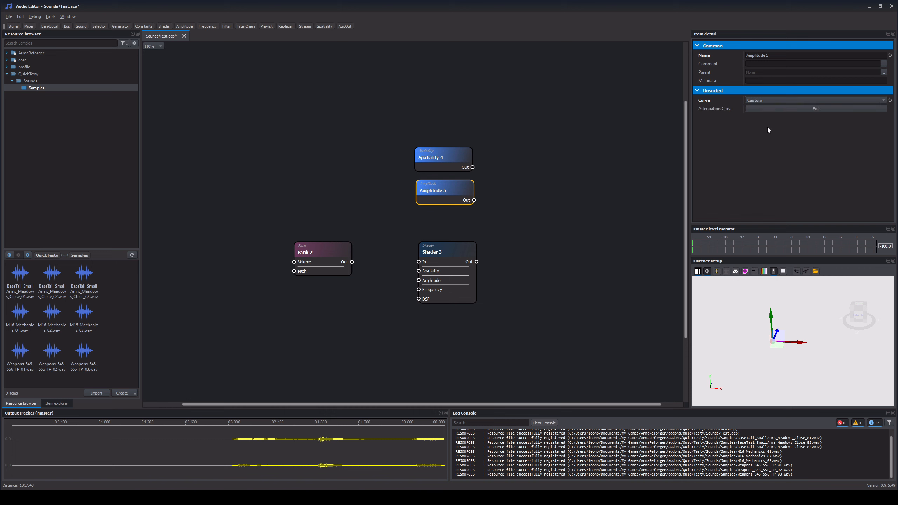
# - Draw the Amplitude node's attenuation curve as a rising line from 0, 0 to about 1, 1 and accept it
pyautogui.click(774, 111)
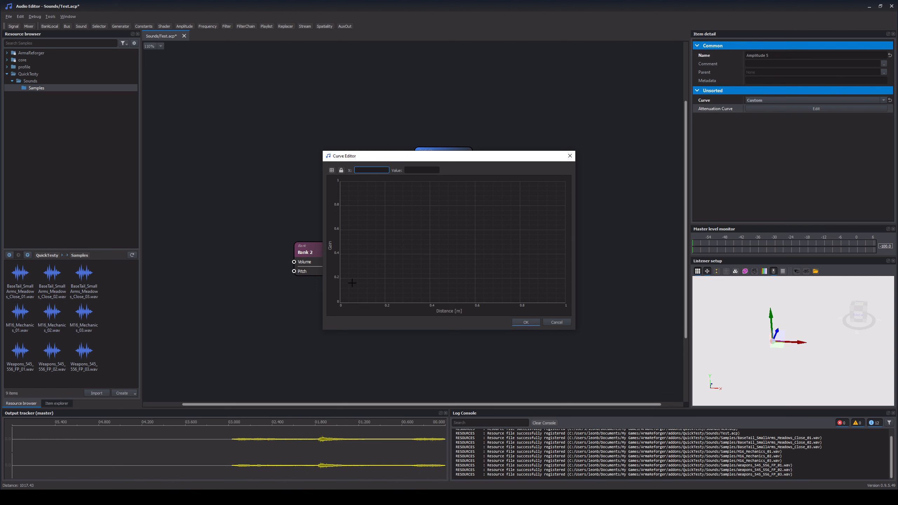
pyautogui.doubleClick(360, 284)
pyautogui.moveTo(360, 284); pyautogui.dragTo(341, 305)
pyautogui.doubleClick(541, 196)
pyautogui.moveTo(541, 195); pyautogui.dragTo(571, 177)
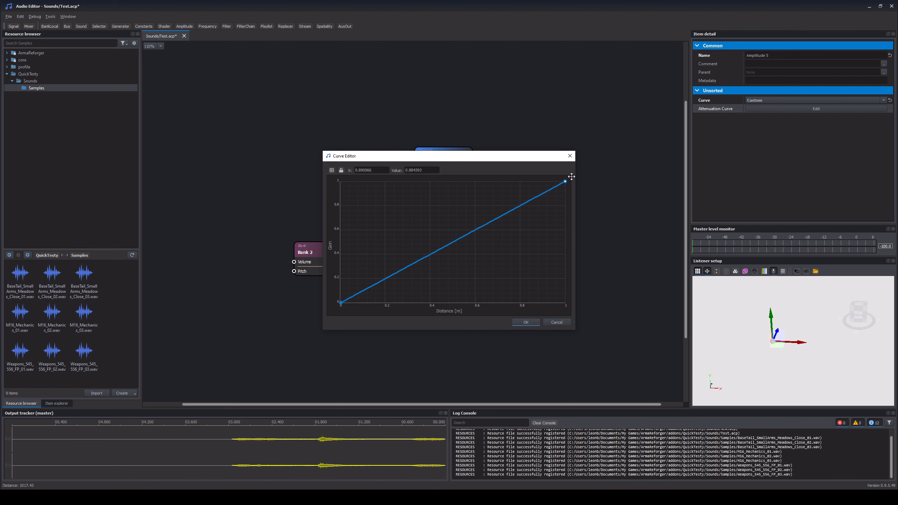
pyautogui.click(530, 322)
pyautogui.click(382, 191)
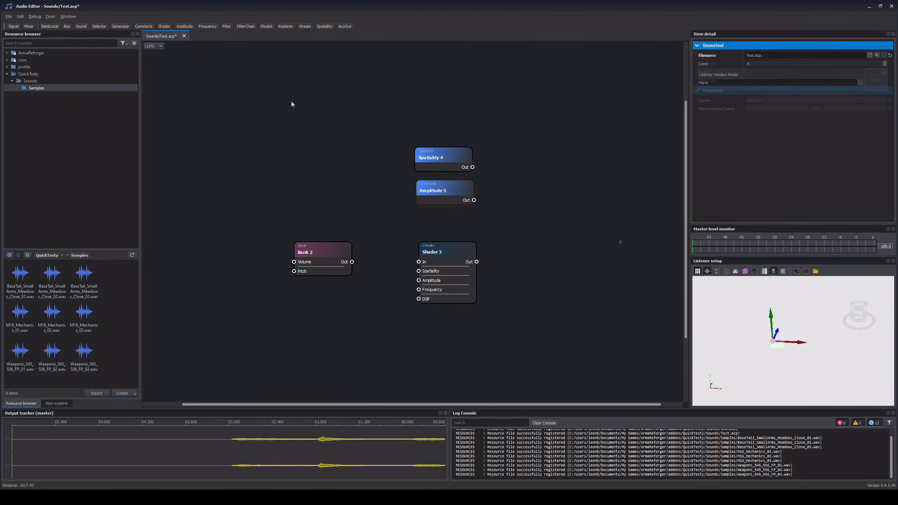
# - Add a Frequency node and stack the Spatiality, Amplitude and Frequency nodes in one column above the Shader node
pyautogui.click(206, 27)
pyautogui.moveTo(438, 159); pyautogui.dragTo(436, 134)
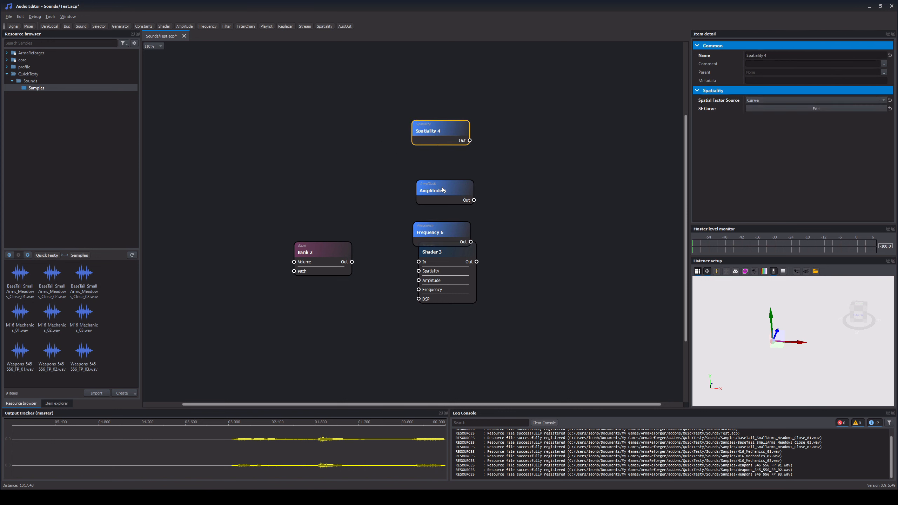
pyautogui.moveTo(442, 190); pyautogui.dragTo(438, 164)
pyautogui.moveTo(449, 234); pyautogui.dragTo(447, 198)
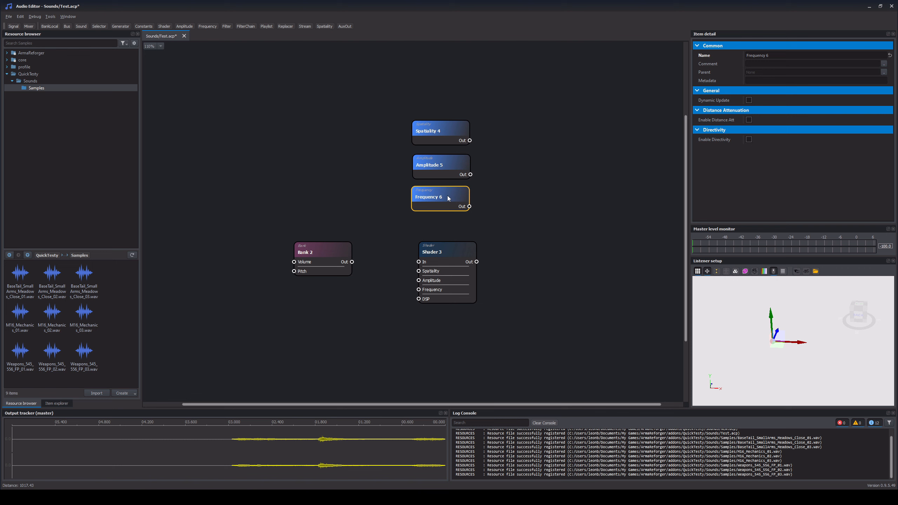
# - Enable distance attenuation on the Frequency node, try the LowPass type, and set the type back to AirAbsorption
pyautogui.click(748, 119)
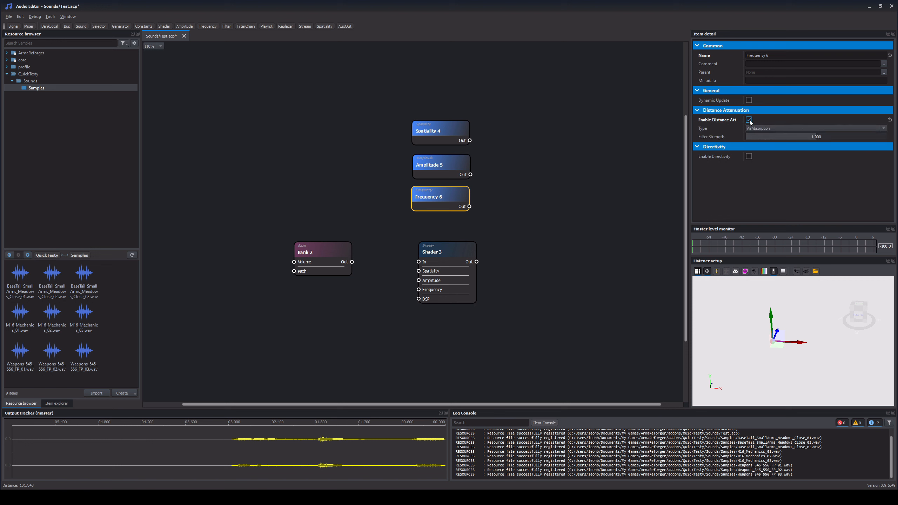
pyautogui.click(757, 128)
pyautogui.click(757, 135)
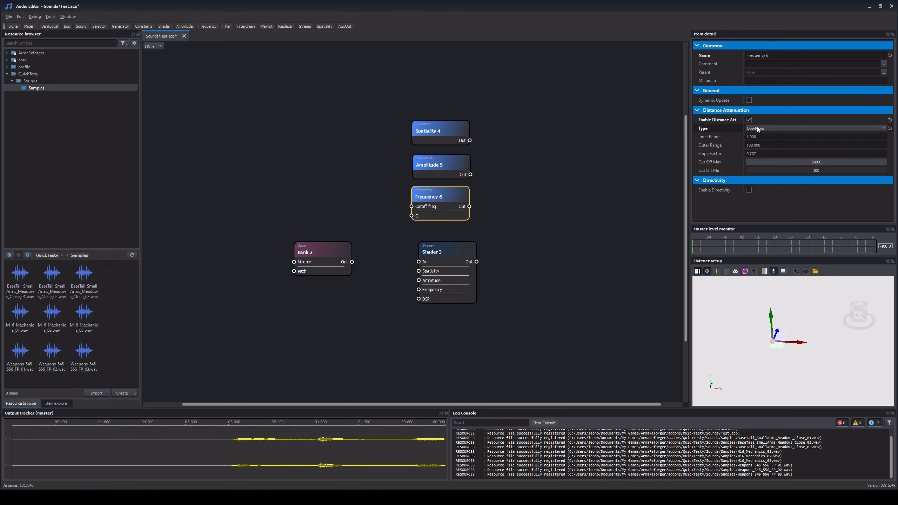
pyautogui.click(760, 128)
pyautogui.click(761, 121)
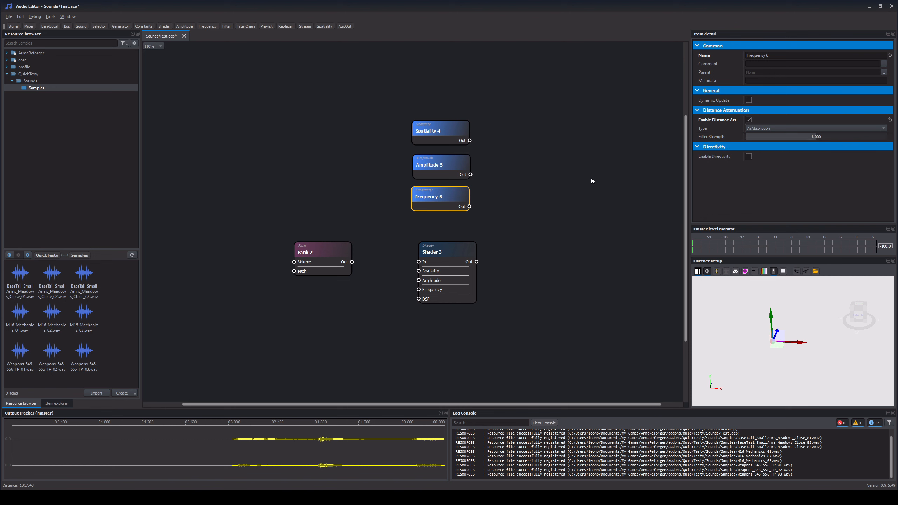
pyautogui.click(563, 201)
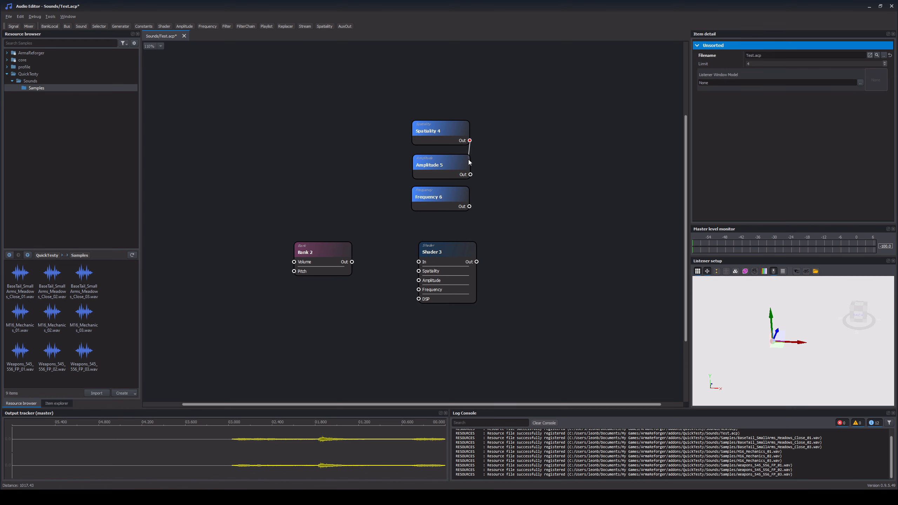
# - Connect the Spatiality, Amplitude and Frequency outputs to the matching Shader inputs, and the Bank output to the Shader's In
pyautogui.moveTo(448, 188); pyautogui.dragTo(420, 275)
pyautogui.click(419, 281)
pyautogui.click(469, 207)
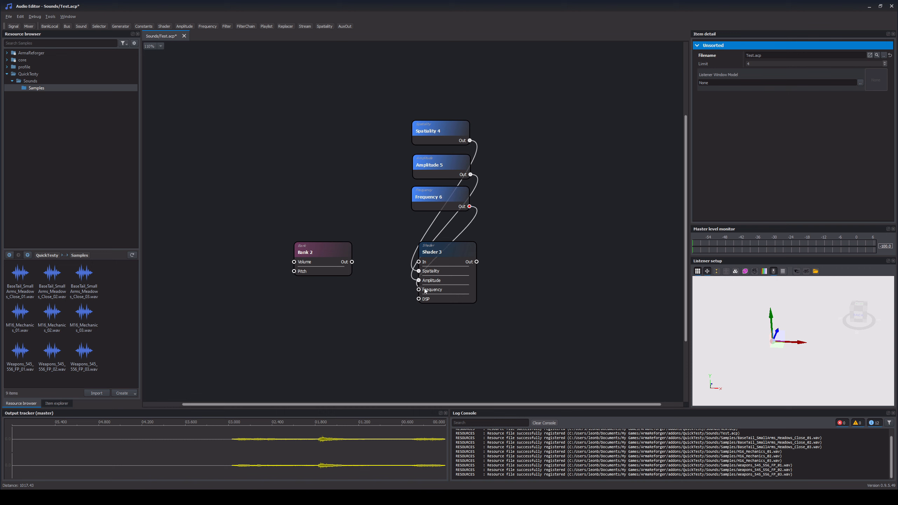
pyautogui.click(418, 289)
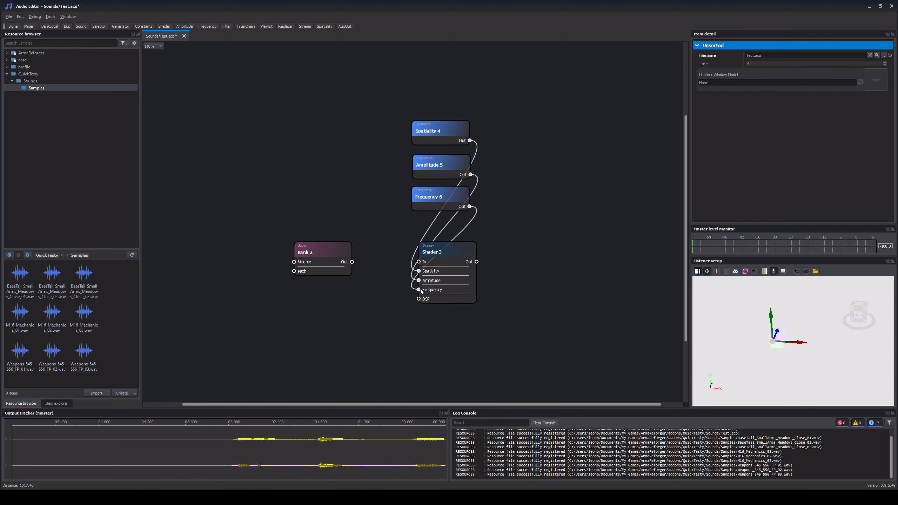
pyautogui.click(352, 262)
pyautogui.click(418, 262)
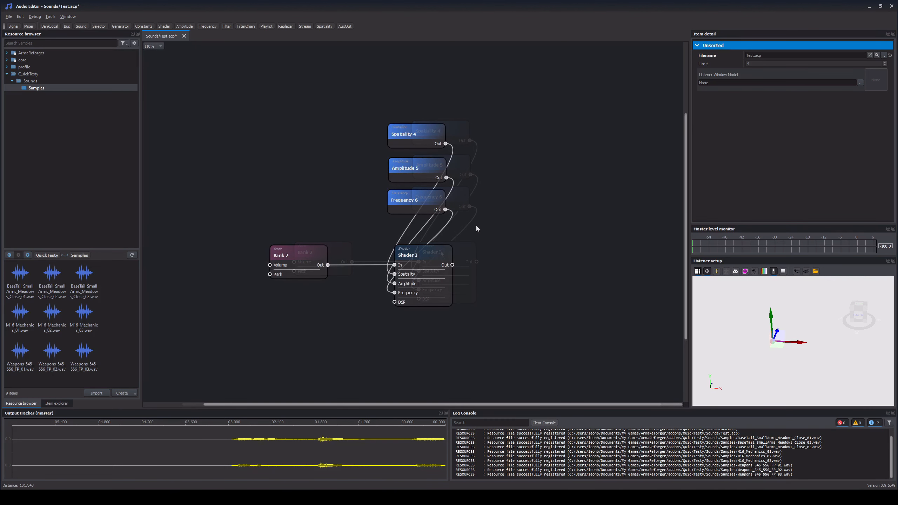
# - Add a Sound node named SOUND_SHOT beside the Shader node and connect the Shader's output to its In port
pyautogui.click(80, 27)
pyautogui.moveTo(436, 244); pyautogui.dragTo(505, 267)
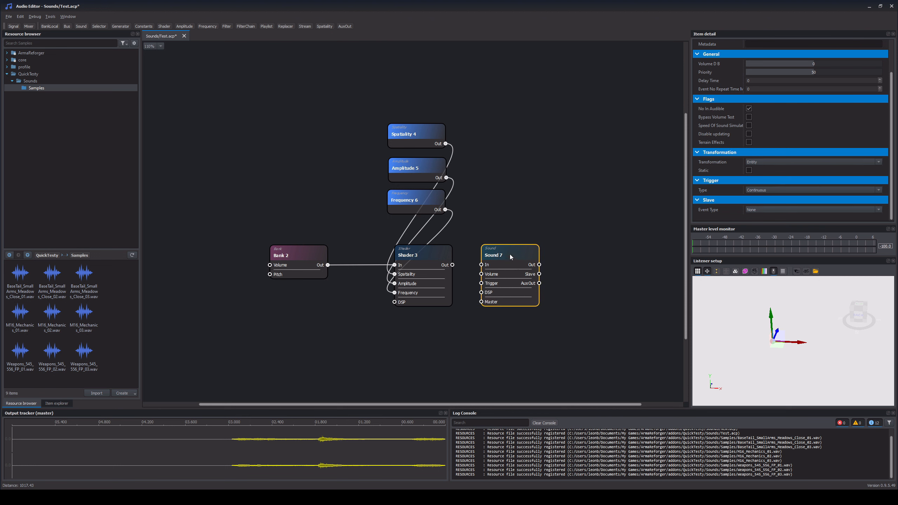
pyautogui.scroll(2, 713, 129)
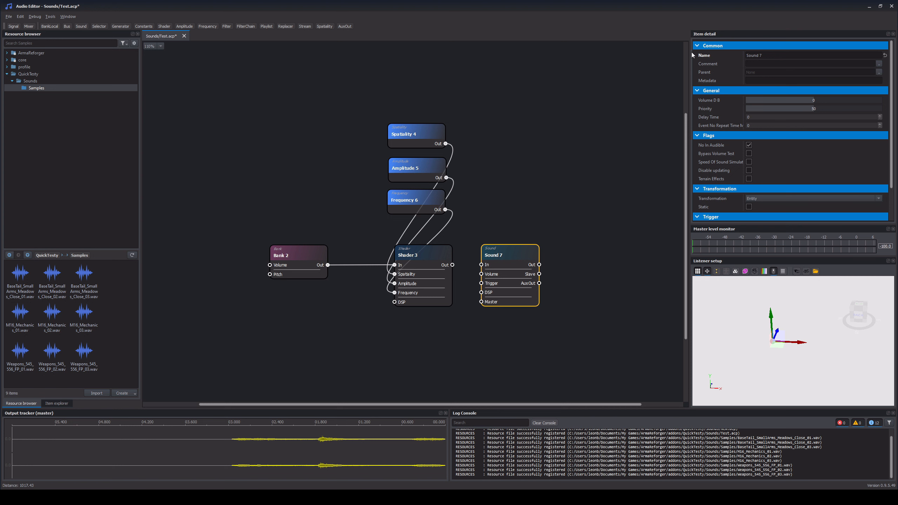
pyautogui.doubleClick(771, 52)
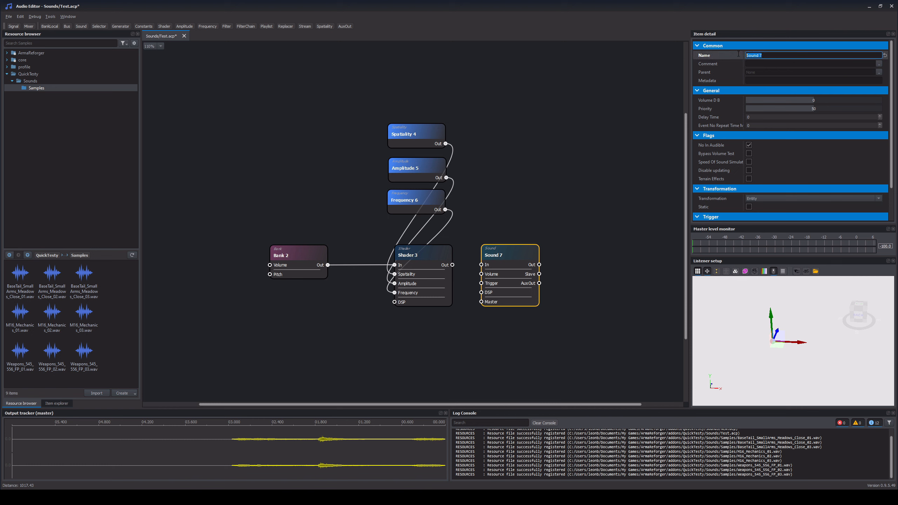
pyautogui.write('SOUND_SHOT')
pyautogui.press('Return')
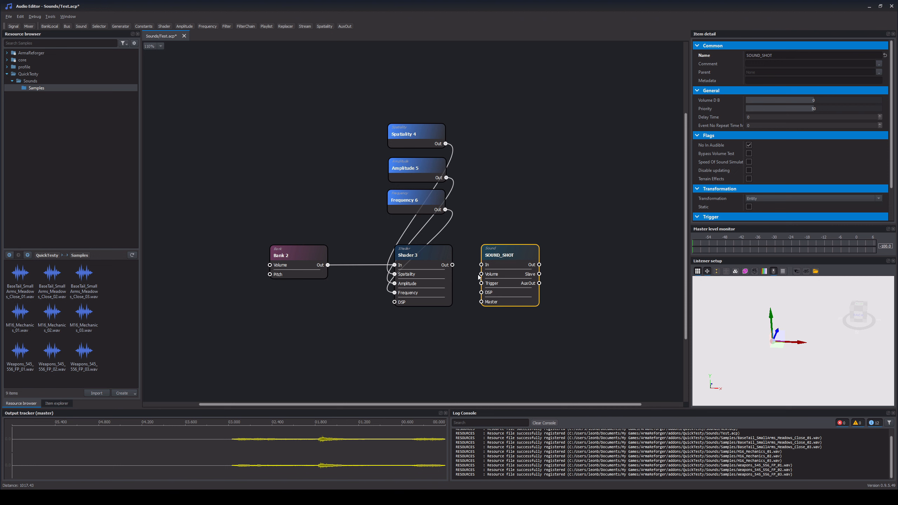
pyautogui.moveTo(453, 265); pyautogui.dragTo(486, 269)
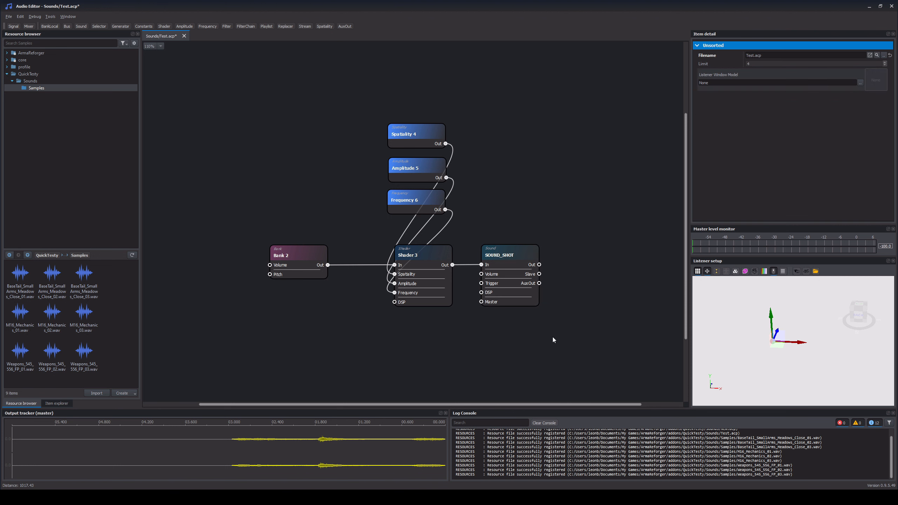
pyautogui.click(495, 262)
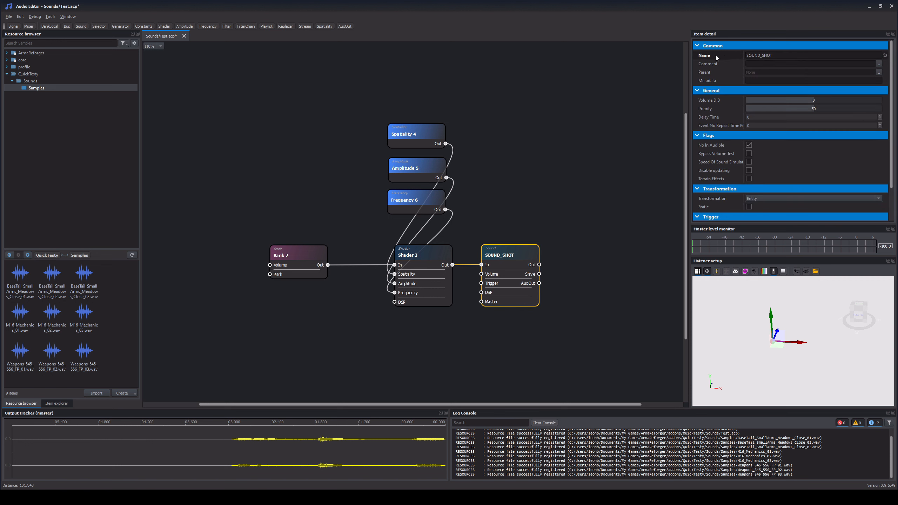
pyautogui.moveTo(762, 55); pyautogui.dragTo(736, 57)
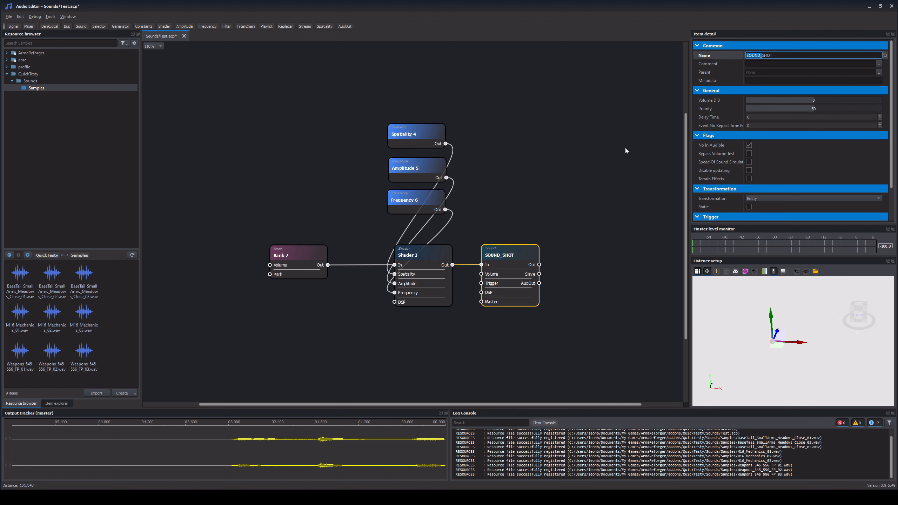
pyautogui.click(622, 156)
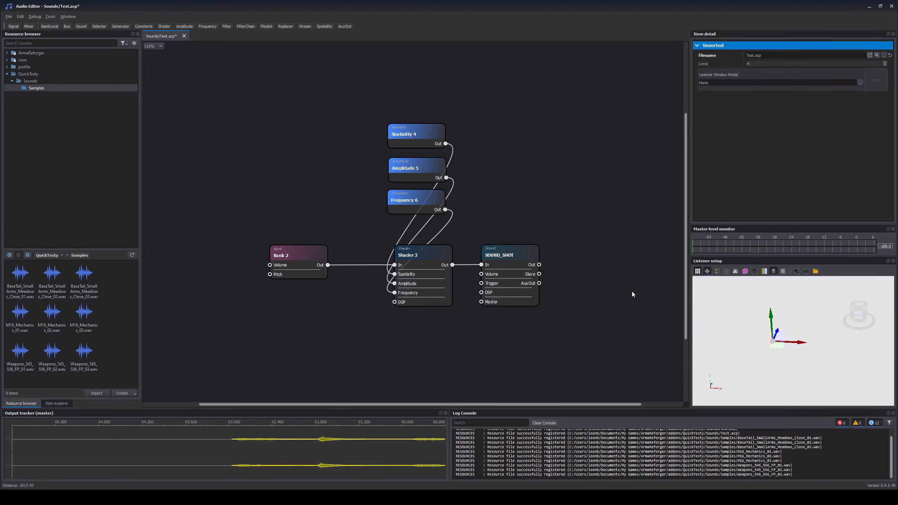
# - Place FinalMix.afm from the ArmaReforger Sounds folder into the graph, to the right of the SOUND_SHOT node
pyautogui.moveTo(633, 293); pyautogui.dragTo(574, 293, button='middle')
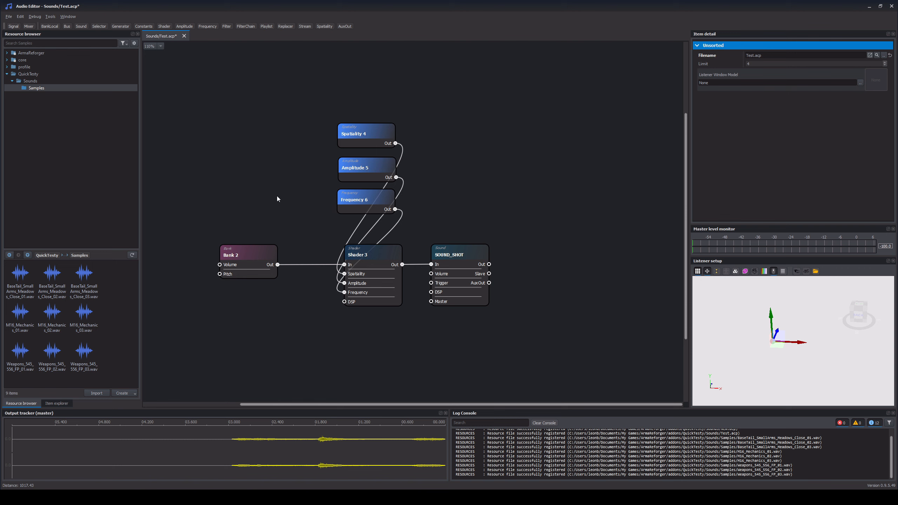
pyautogui.doubleClick(32, 52)
pyautogui.doubleClick(30, 144)
pyautogui.scroll(-4, 52, 149)
pyautogui.scroll(-5, 53, 336)
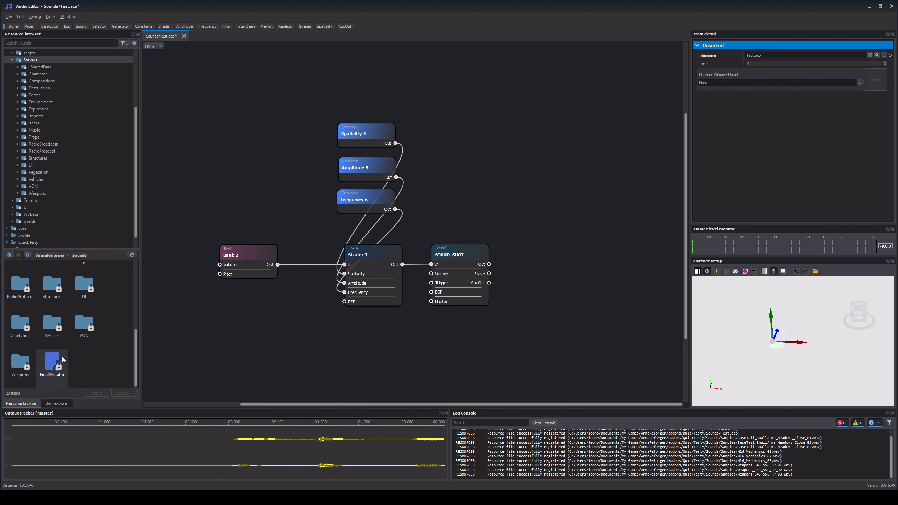
pyautogui.moveTo(53, 357); pyautogui.dragTo(318, 308)
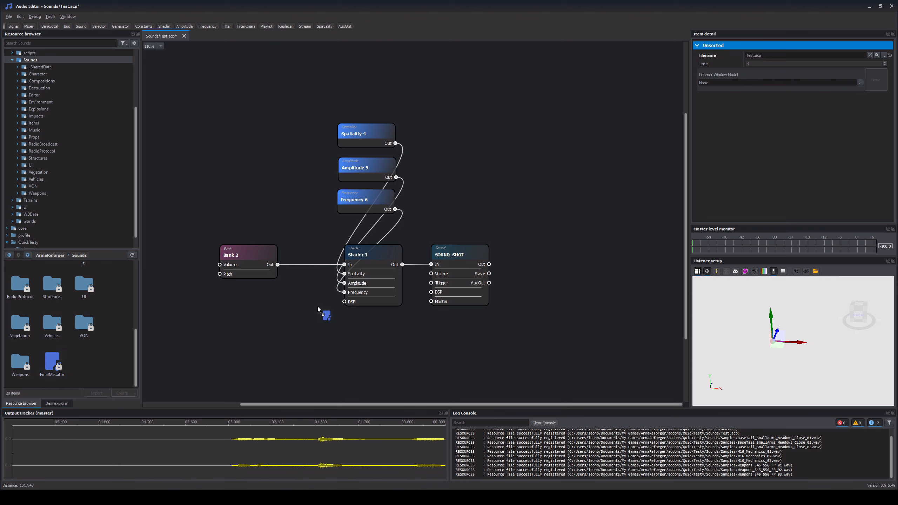
pyautogui.moveTo(590, 254); pyautogui.dragTo(591, 254)
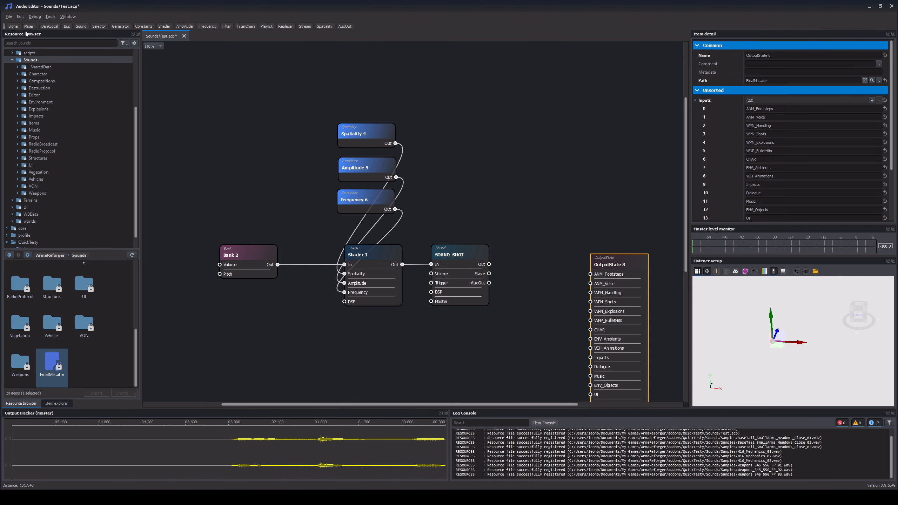
# - Move the output state node up closer to SOUND_SHOT and connect SOUND_SHOT's Out to its WPN_Shots input
pyautogui.doubleClick(20, 363)
pyautogui.scroll(-2, 495, 226)
pyautogui.moveTo(551, 229); pyautogui.dragTo(524, 182)
pyautogui.moveTo(445, 238); pyautogui.dragTo(499, 217)
pyautogui.click(565, 163)
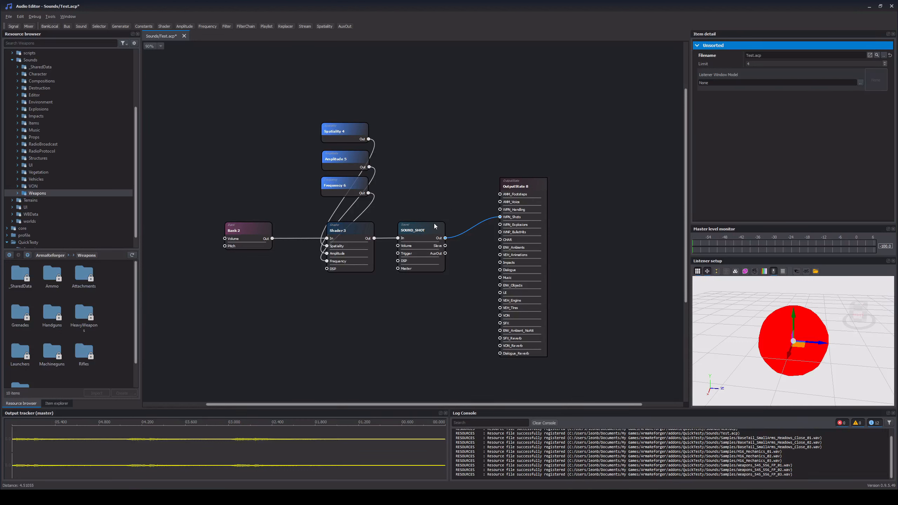
# - Play the SOUND_SHOT node and listen to it from an increasing listener distance
pyautogui.doubleClick(429, 236)
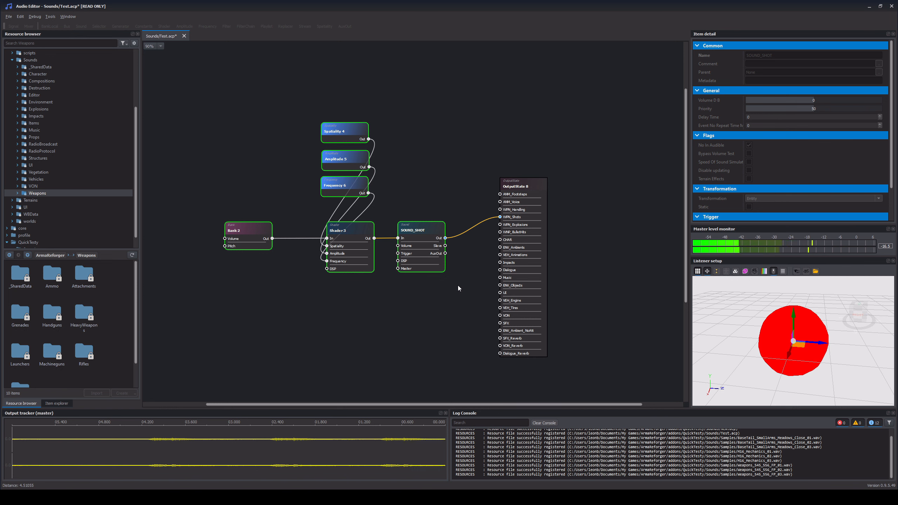
pyautogui.scroll(-5, 819, 336)
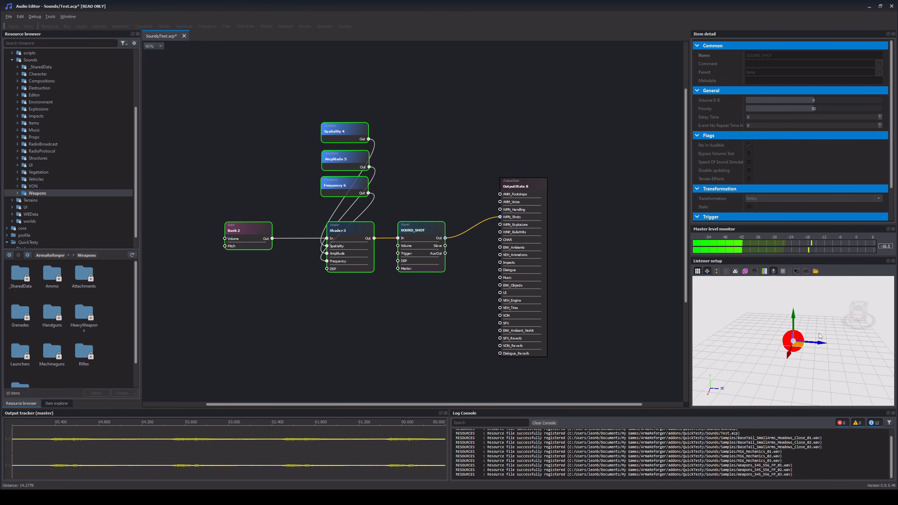
pyautogui.scroll(-6, 819, 335)
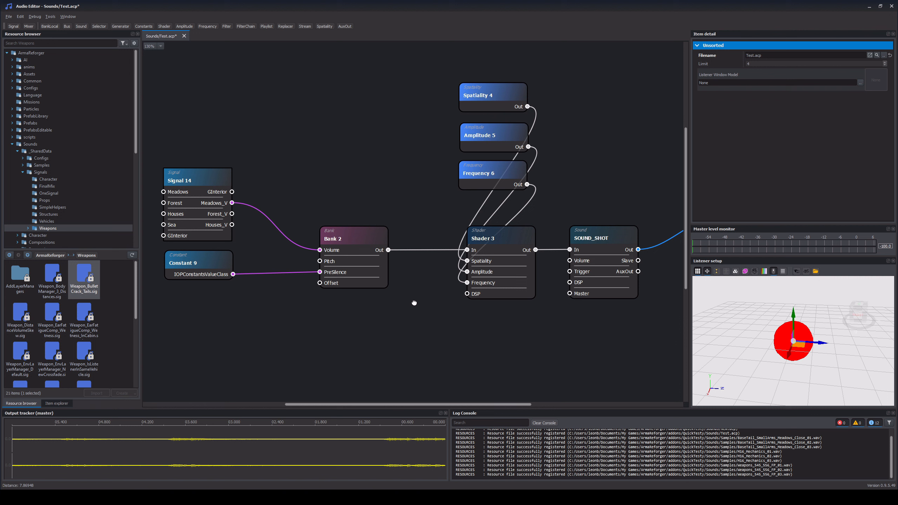
# - Add a Filter node with a PeakLimiterDSPTypeClass DSP object above SOUND_SHOT and connect its output to SOUND_SHOT's DSP input
pyautogui.moveTo(413, 302); pyautogui.dragTo(196, 324, button='middle')
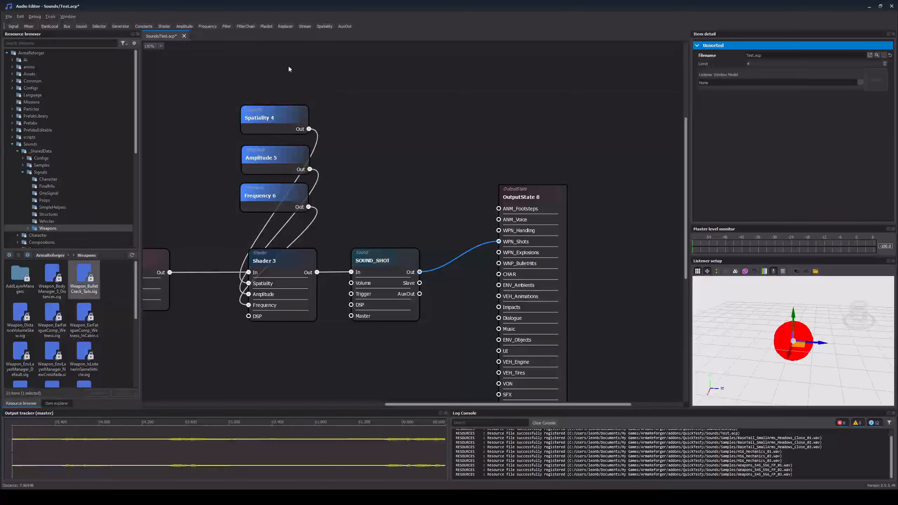
pyautogui.click(228, 28)
pyautogui.moveTo(437, 238); pyautogui.dragTo(383, 168)
pyautogui.click(799, 116)
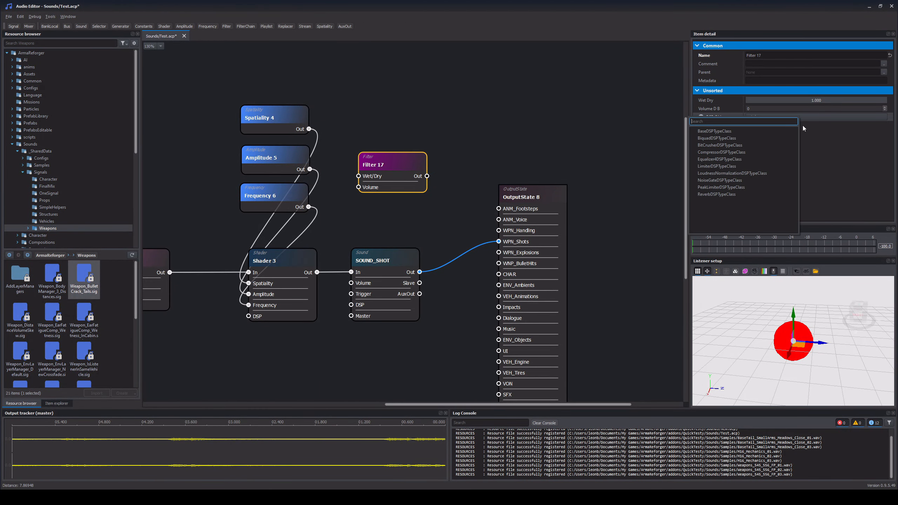
pyautogui.click(758, 187)
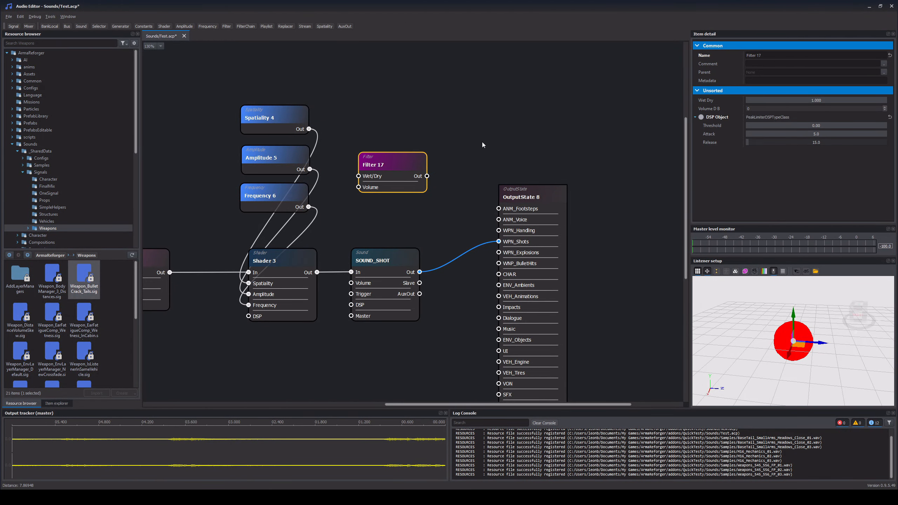
pyautogui.moveTo(427, 176); pyautogui.dragTo(366, 274)
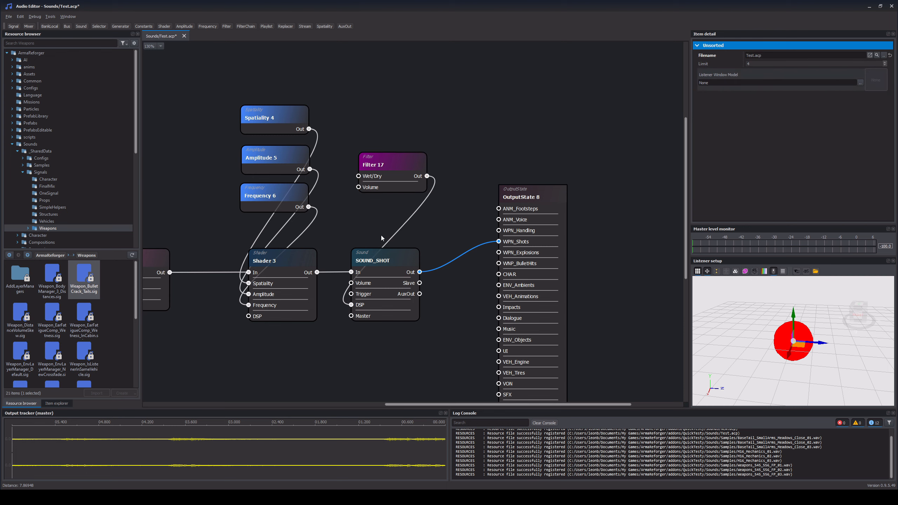